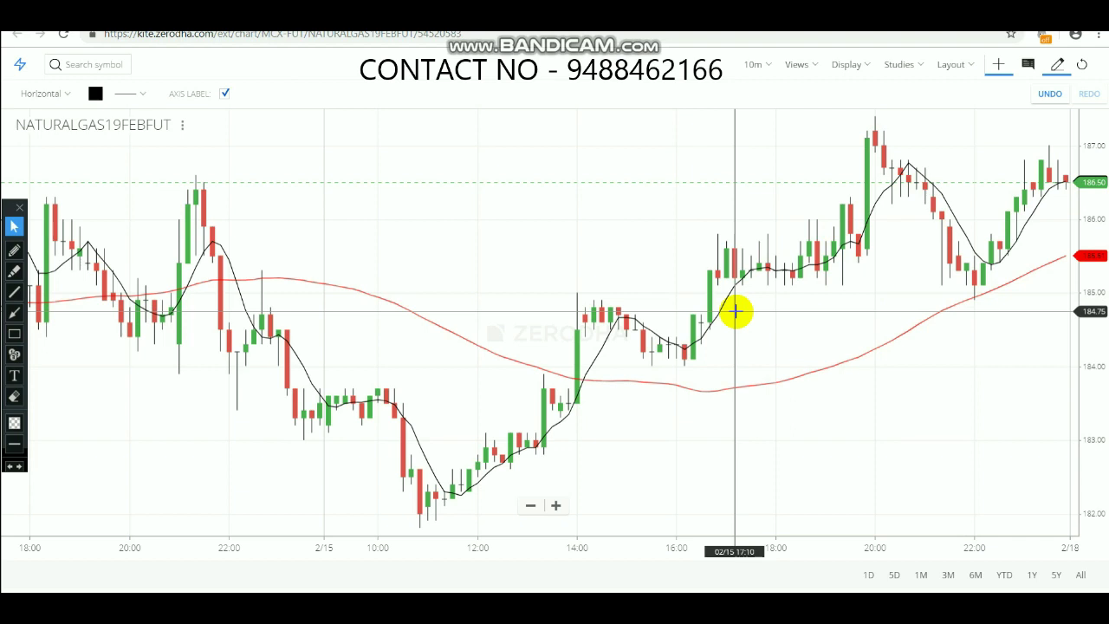
Open the interval list to choose 10m for the NATURALGAS19FEBFUT chart
{"action": "left_click", "coordinate": [762, 76]}
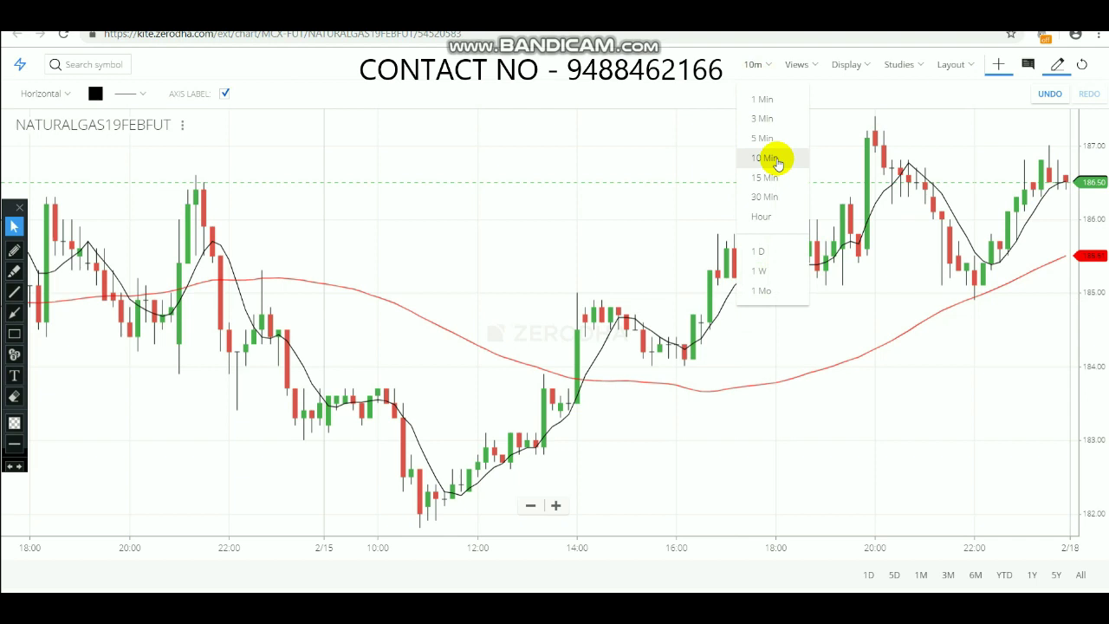
{"action": "left_click", "coordinate": [692, 165]}
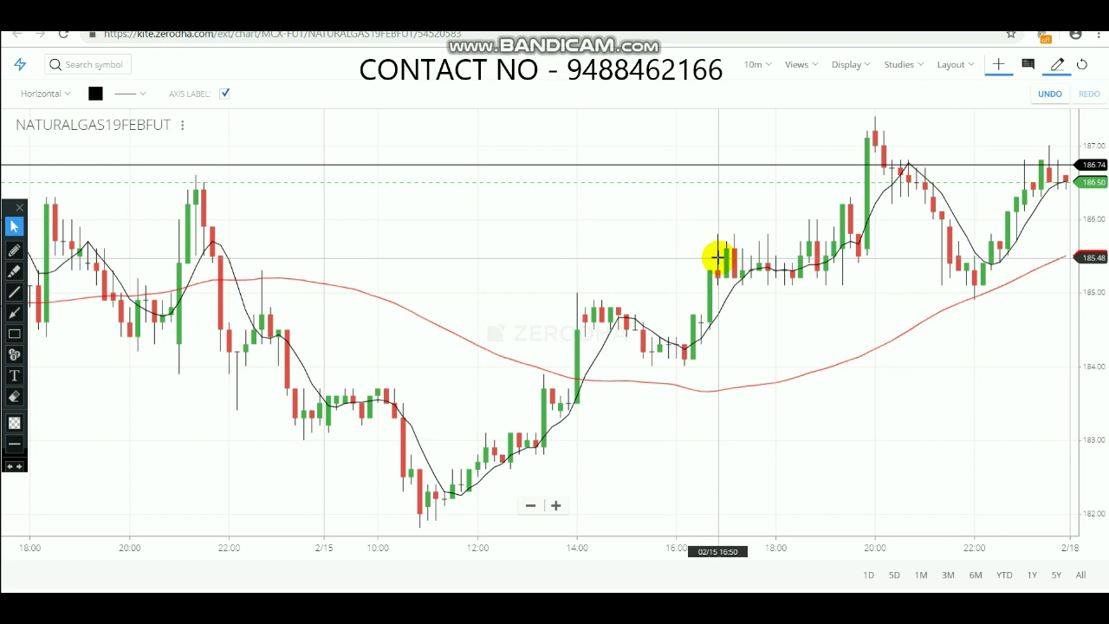
{"action": "right_click", "coordinate": [901, 160]}
Remove the 60- and 6-period moving averages and add a new one with period 60
{"action": "left_click", "coordinate": [900, 67]}
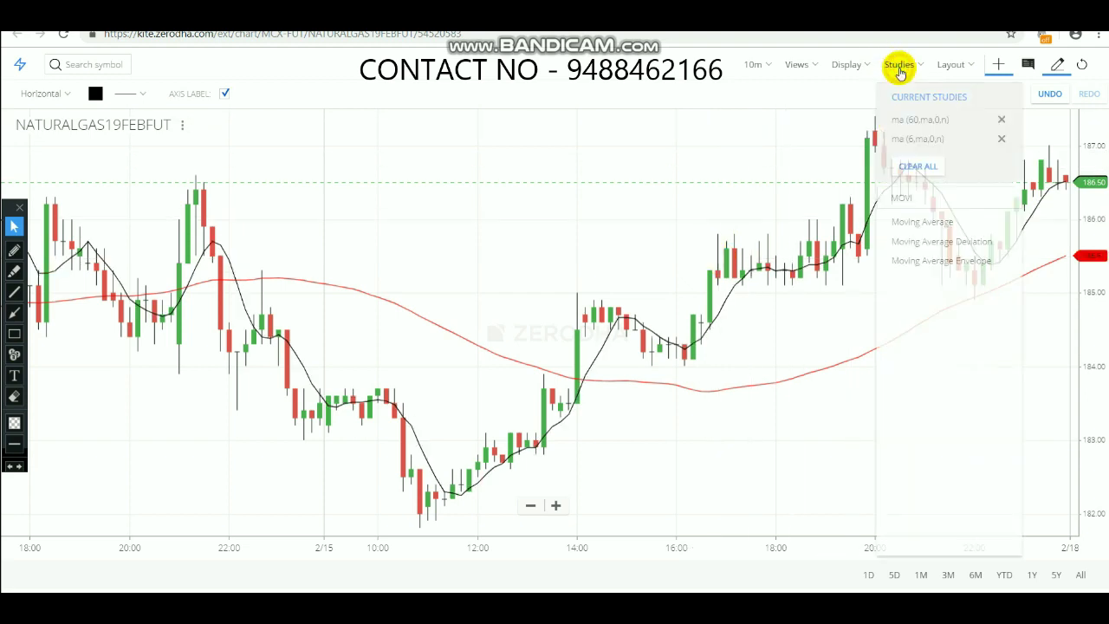
{"action": "left_click", "coordinate": [1002, 119]}
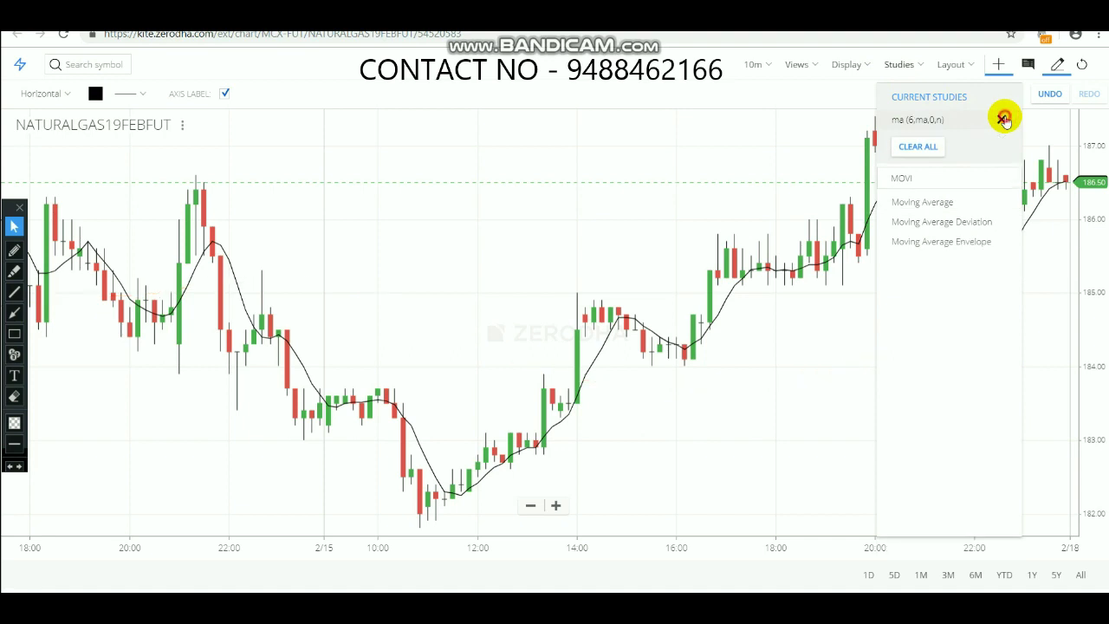
{"action": "left_click", "coordinate": [1003, 118]}
{"action": "left_click", "coordinate": [922, 118]}
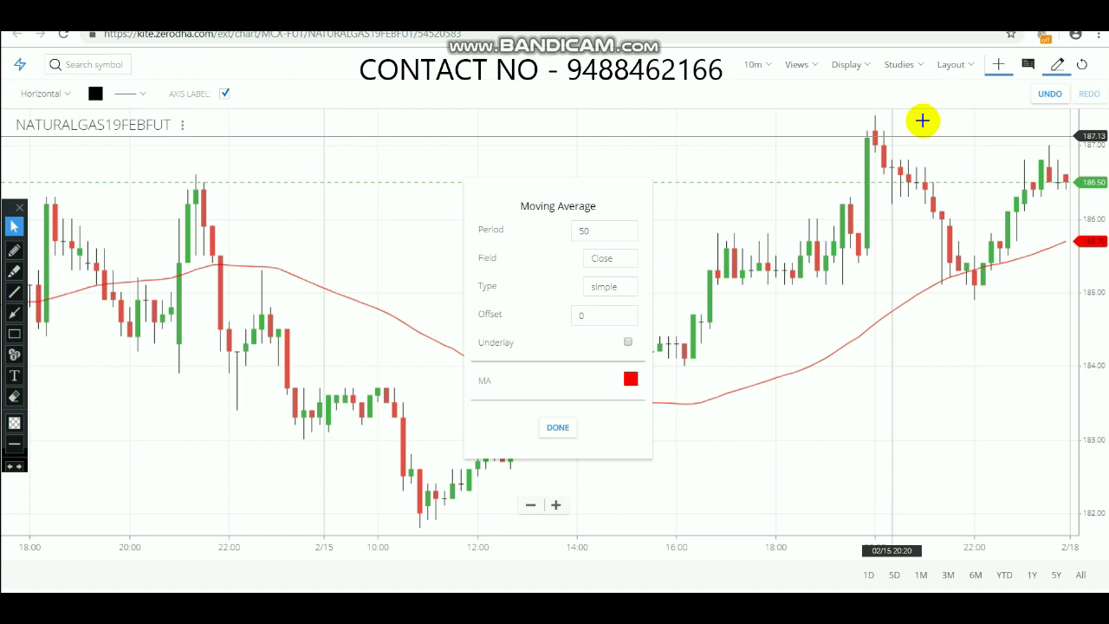
{"action": "double_click", "coordinate": [585, 230]}
{"action": "type", "text": "60"}
{"action": "left_click", "coordinate": [556, 430]}
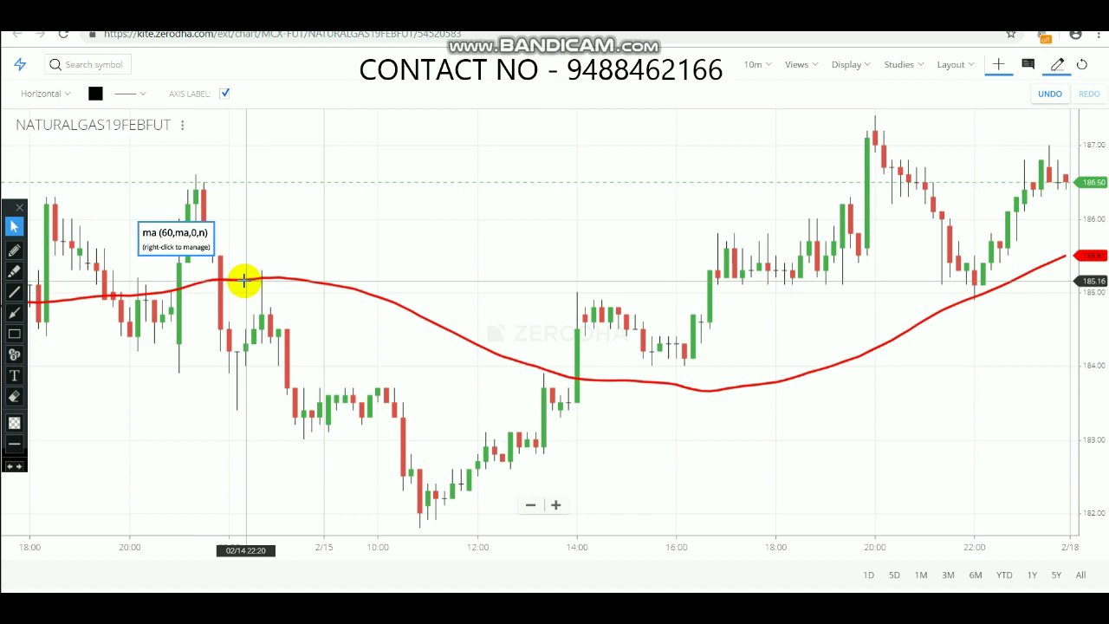
Add another Moving Average study with period 6 and a black line colour
{"action": "left_click", "coordinate": [920, 66]}
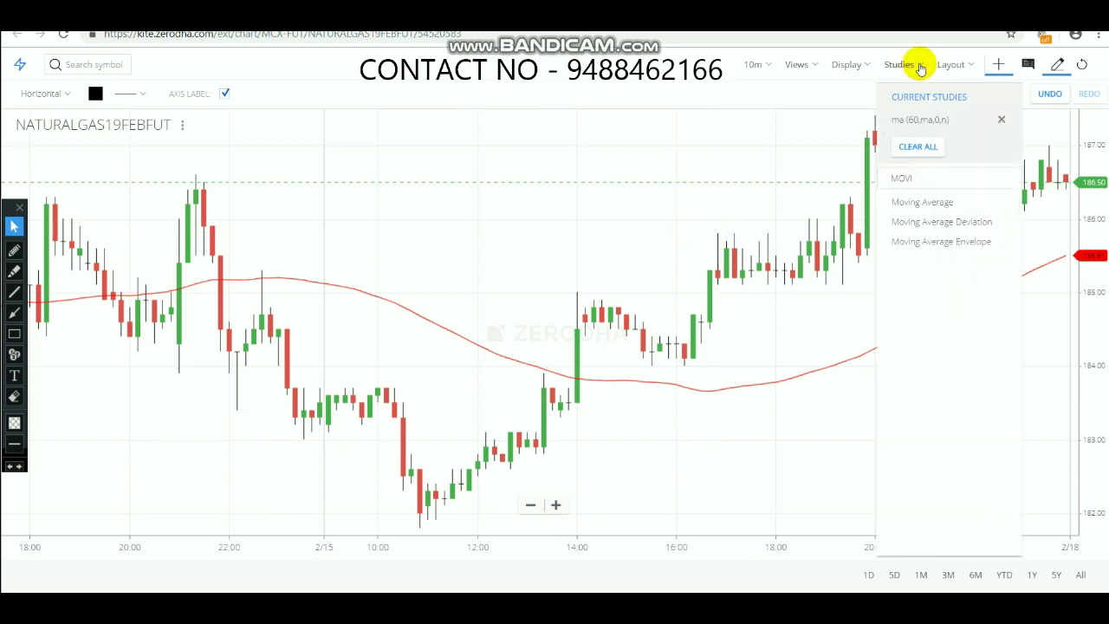
{"action": "left_click", "coordinate": [924, 203]}
{"action": "left_click", "coordinate": [604, 231]}
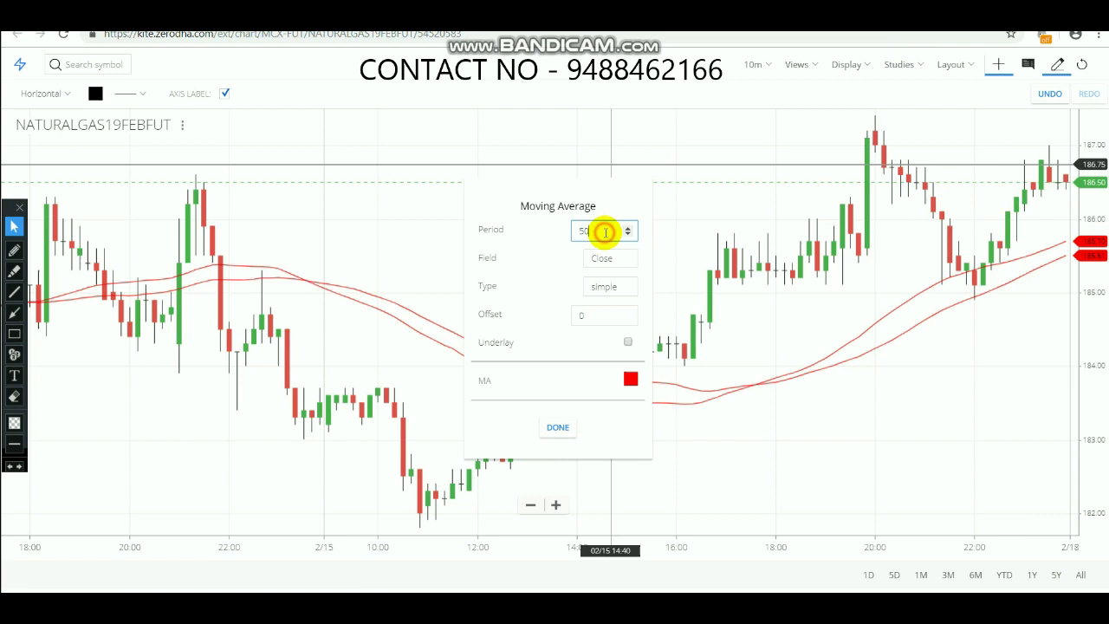
{"action": "key", "text": "BackSpace"}
{"action": "key", "text": "BackSpace"}
{"action": "type", "text": "6"}
{"action": "left_click", "coordinate": [631, 383]}
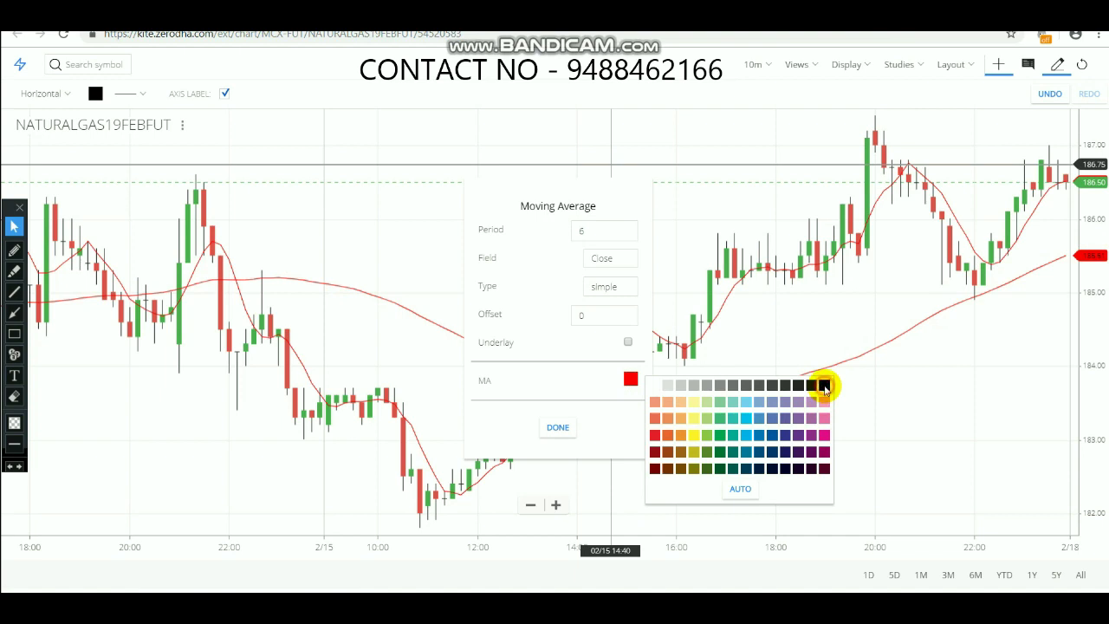
{"action": "left_click", "coordinate": [825, 386]}
{"action": "left_click", "coordinate": [559, 427]}
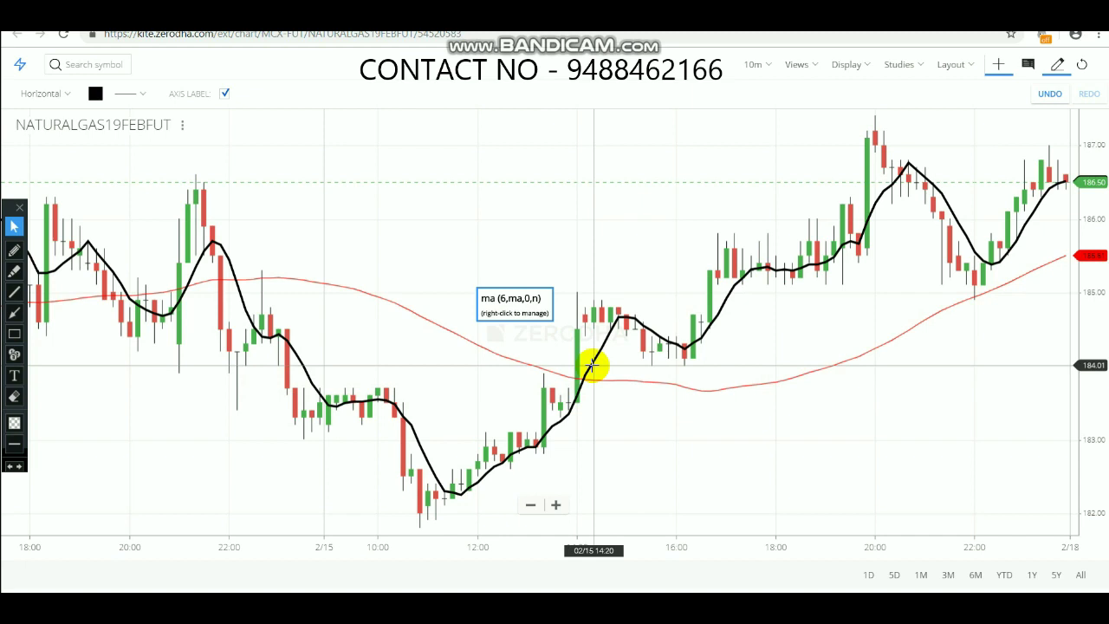
{"action": "left_click", "coordinate": [602, 298]}
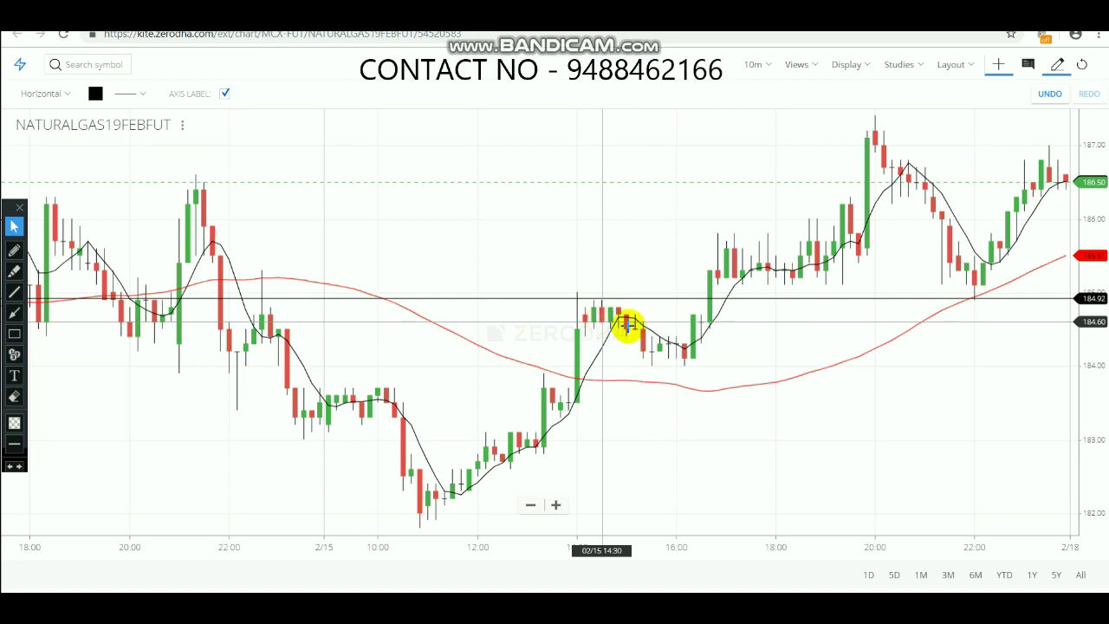
{"action": "left_click_drag", "start_coordinate": [599, 296], "coordinate": [600, 294]}
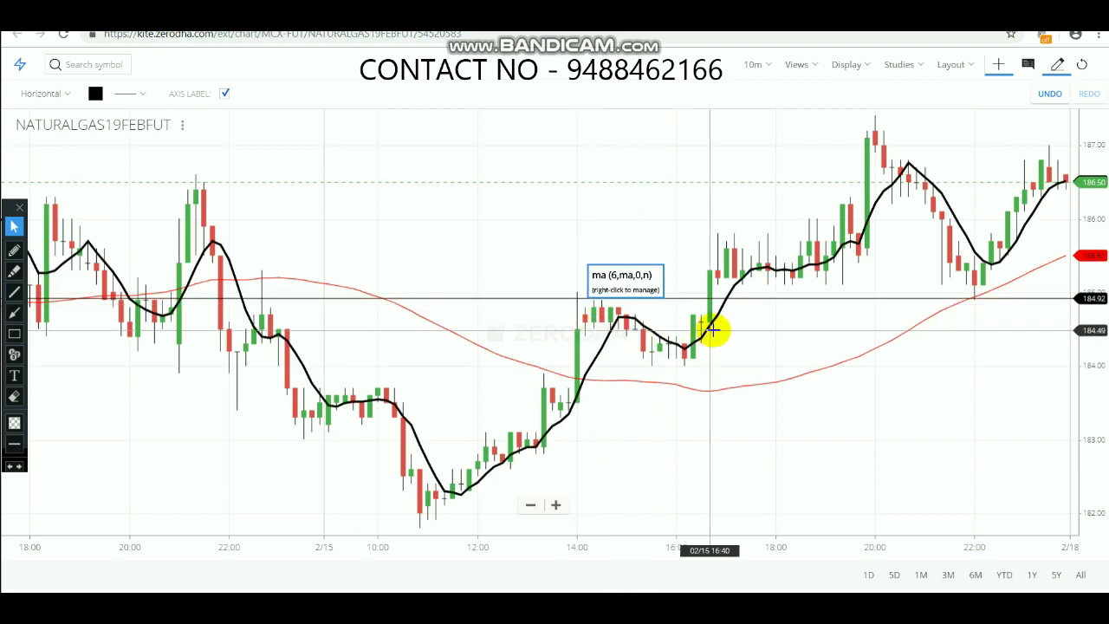
{"action": "mouse_move", "coordinate": [700, 298]}
{"action": "left_mouse_down"}
{"action": "mouse_move", "coordinate": [722, 272]}
{"action": "mouse_move", "coordinate": [719, 298]}
{"action": "left_mouse_up"}
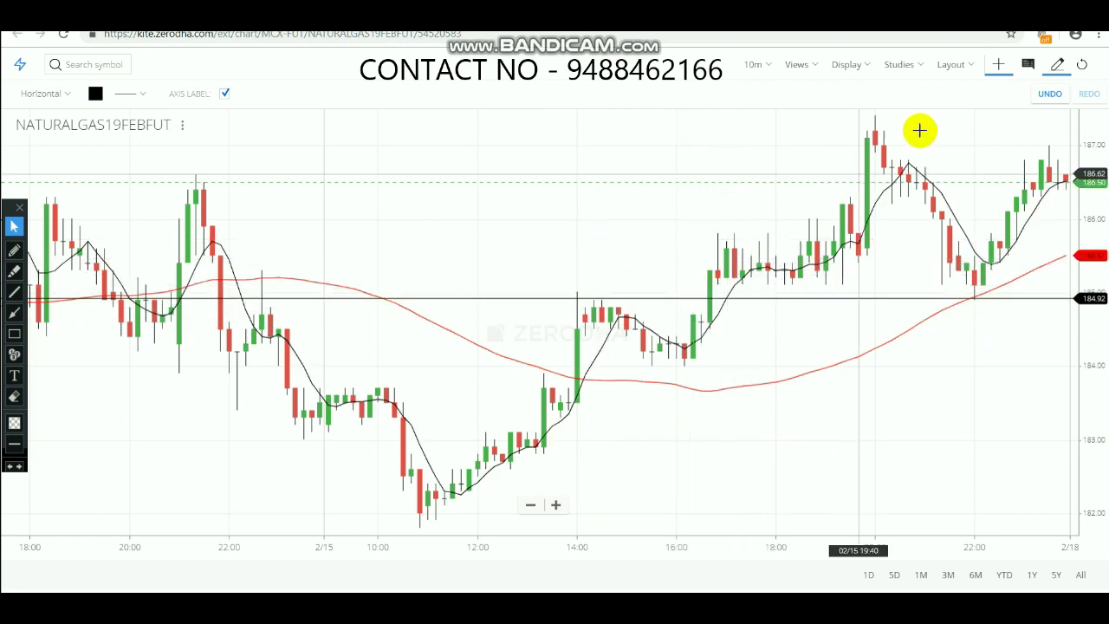
{"action": "right_click", "coordinate": [771, 298]}
Pan back to earlier candles and draw a horizontal line at the 183.42 level
{"action": "left_click_drag", "start_coordinate": [428, 275], "coordinate": [711, 263]}
{"action": "left_click_drag", "start_coordinate": [521, 247], "coordinate": [790, 297]}
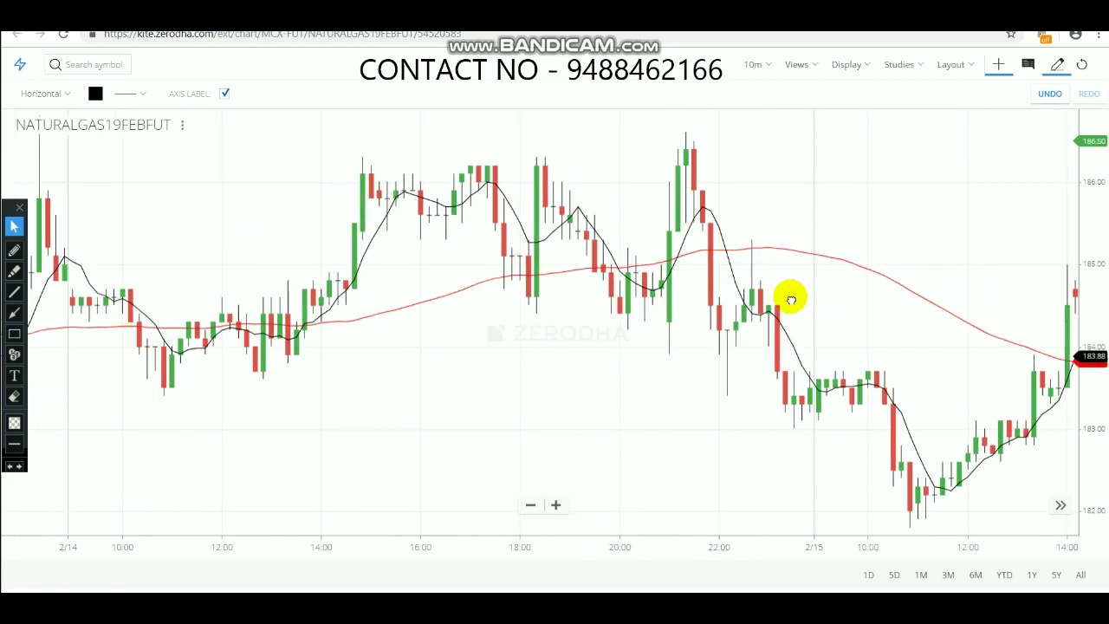
{"action": "left_click_drag", "start_coordinate": [588, 355], "coordinate": [617, 379]}
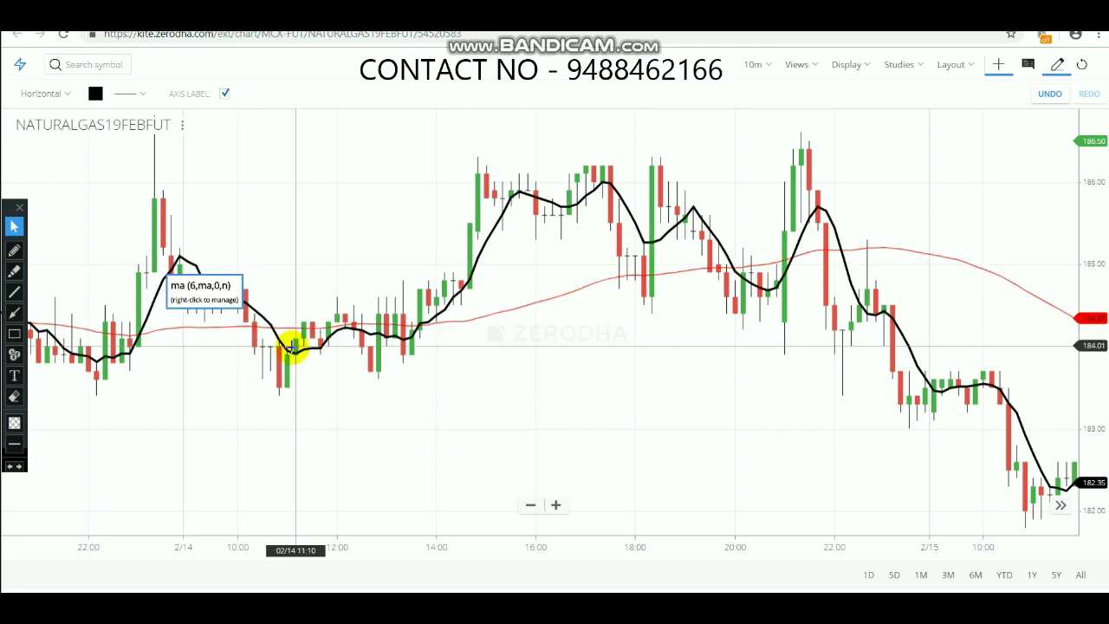
{"action": "left_click", "coordinate": [299, 395]}
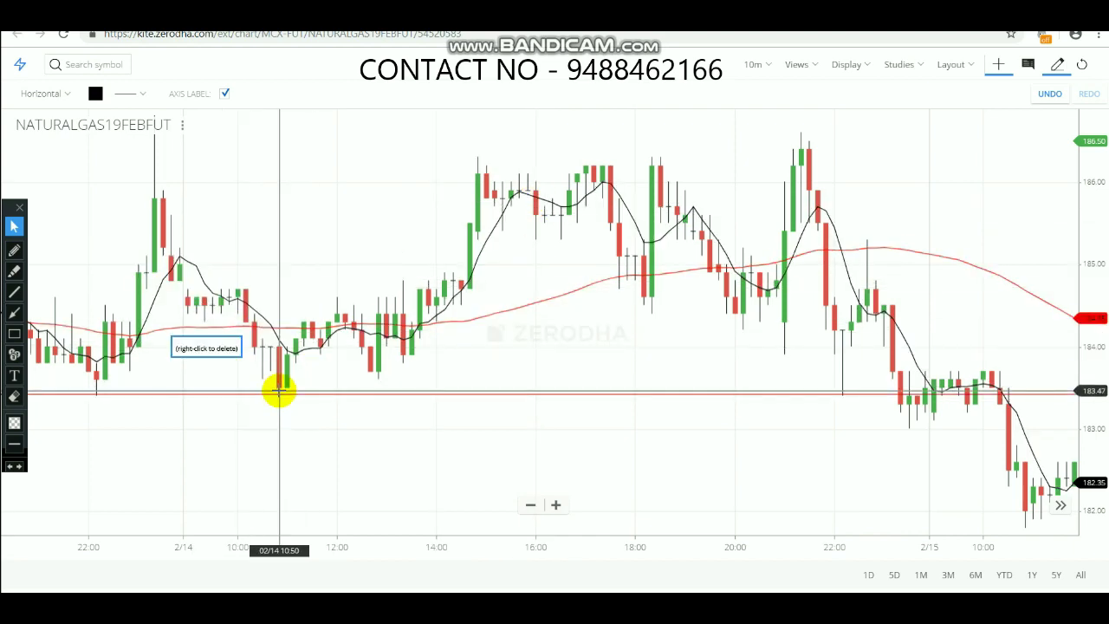
Delete the 183.42 line, pan back to the 2/12–2/13 candles, and mark a level near 186.81
{"action": "right_click", "coordinate": [362, 395]}
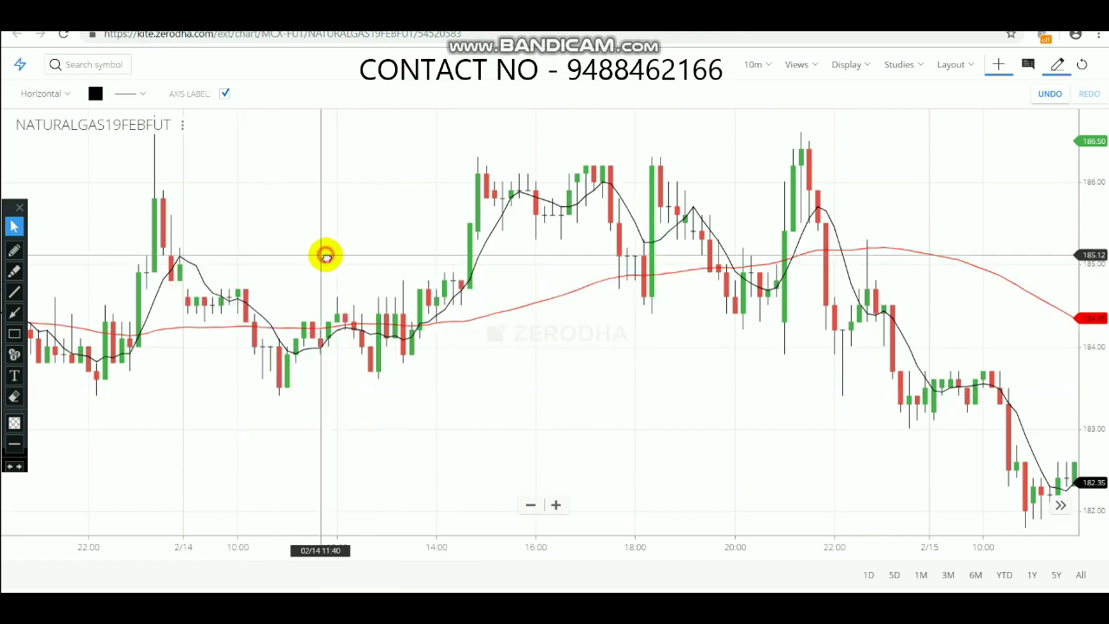
{"action": "left_click_drag", "start_coordinate": [406, 244], "coordinate": [755, 217]}
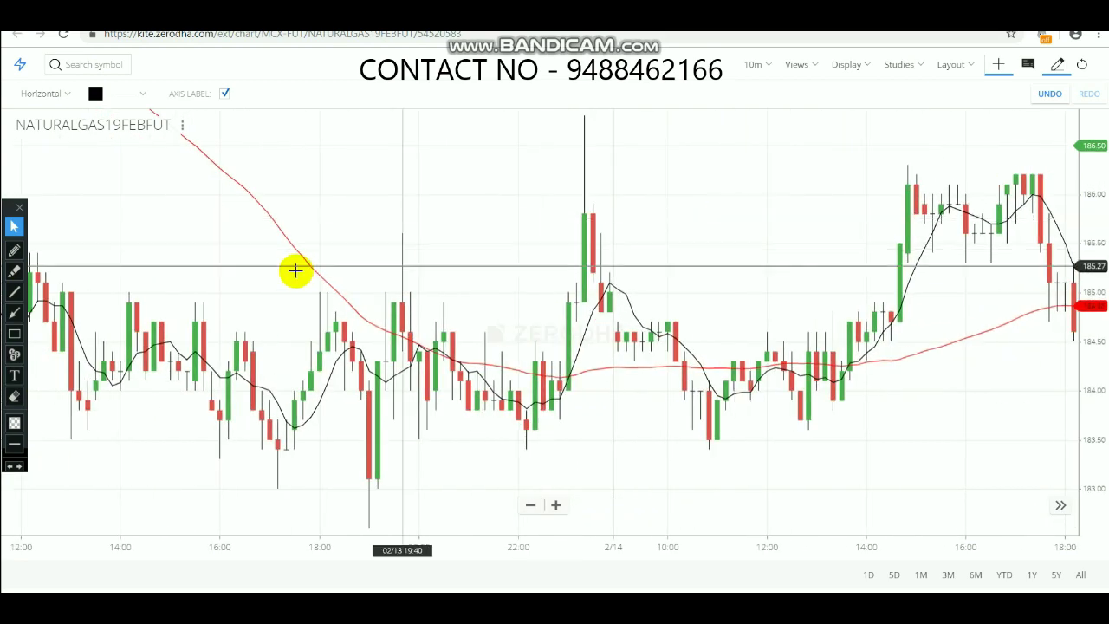
{"action": "left_click_drag", "start_coordinate": [523, 280], "coordinate": [575, 235]}
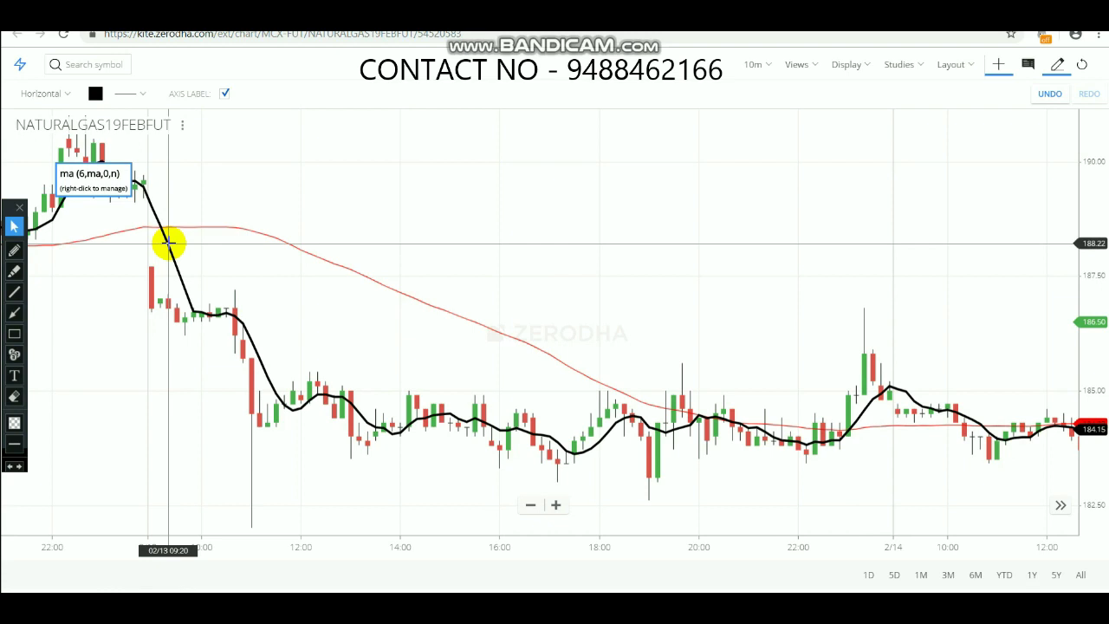
{"action": "left_click", "coordinate": [189, 307]}
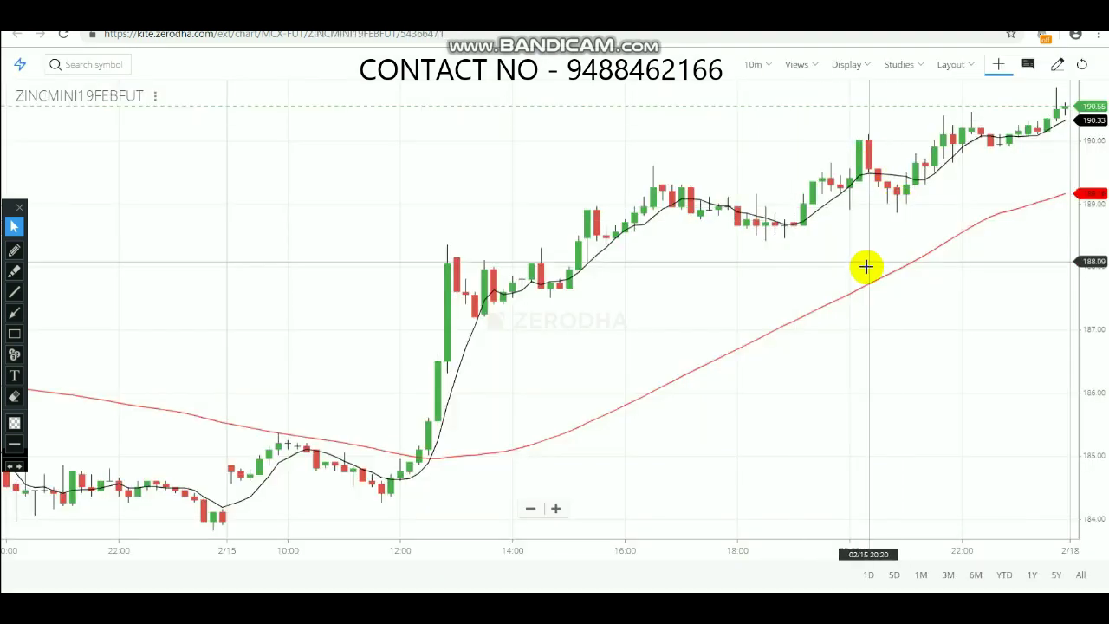
Pan the ZINCMINI chart back through older history, then switch to CRUDEOIL19FEBFUT
{"action": "left_click_drag", "start_coordinate": [866, 268], "coordinate": [798, 280]}
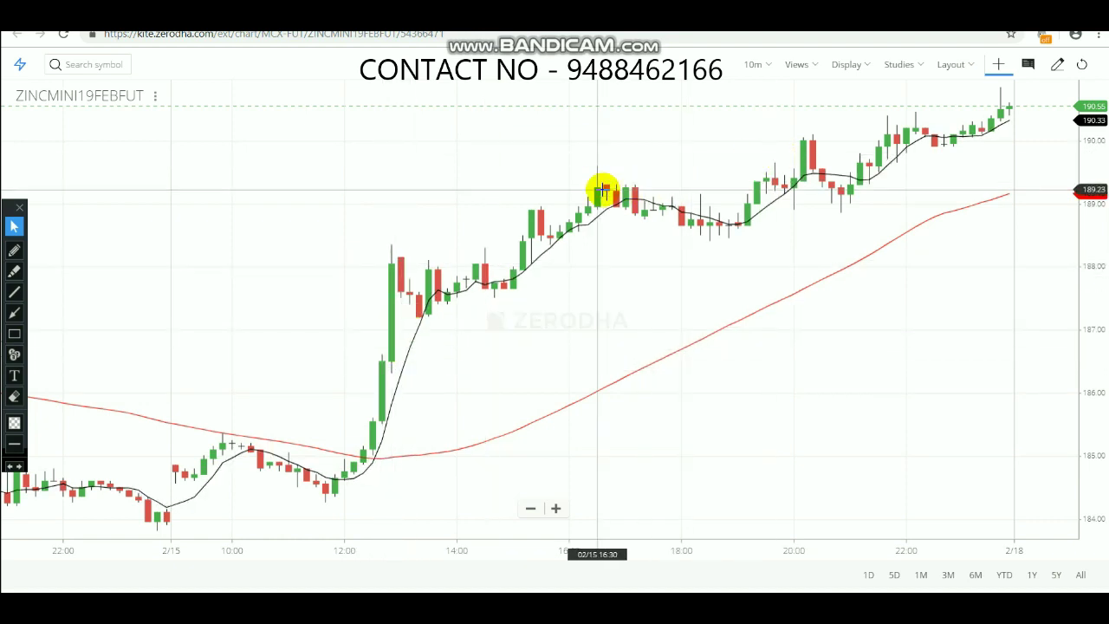
{"action": "left_click_drag", "start_coordinate": [603, 188], "coordinate": [904, 198]}
{"action": "left_click_drag", "start_coordinate": [470, 297], "coordinate": [778, 269]}
{"action": "left_click_drag", "start_coordinate": [424, 311], "coordinate": [605, 356]}
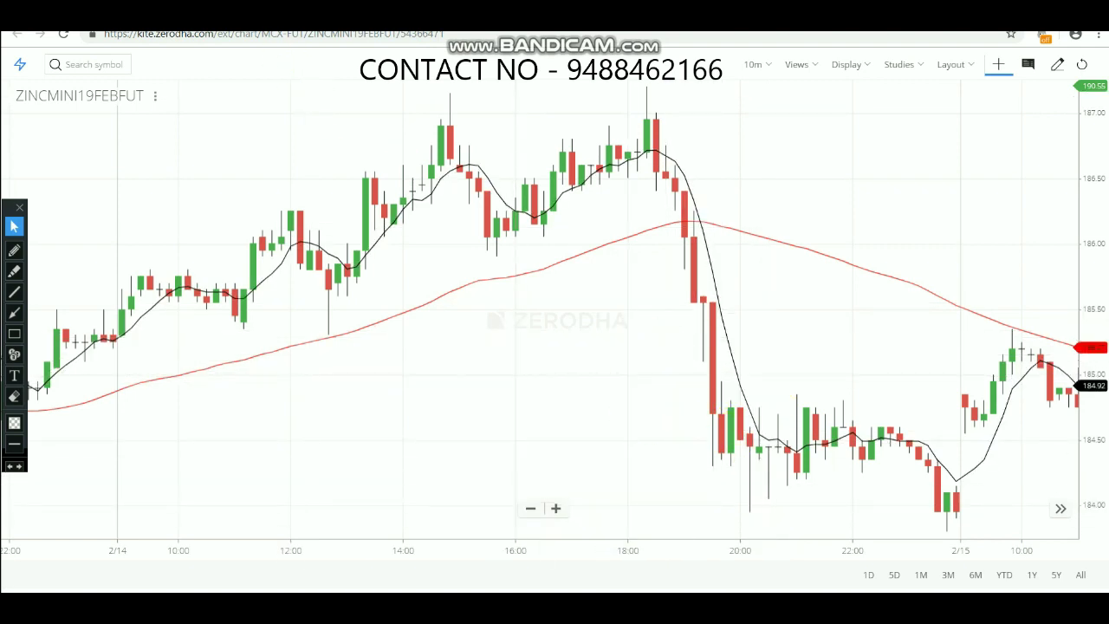
{"action": "key", "text": "ctrl+Tab"}
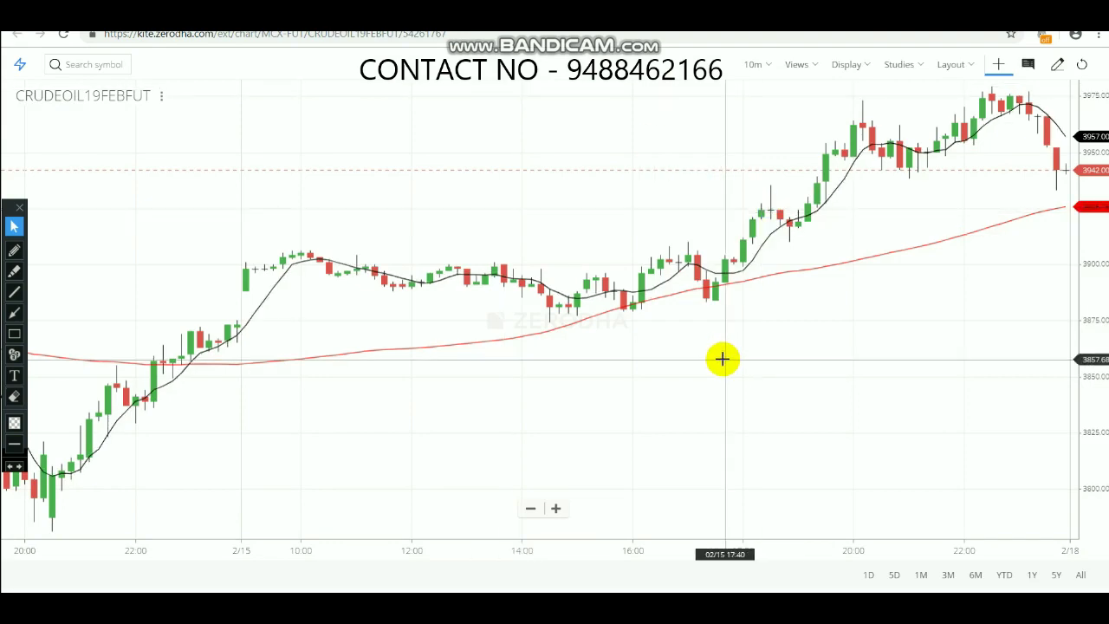
Pan the CRUDEOIL19FEBFUT chart back until the 2/14 candles are visible
{"action": "left_click_drag", "start_coordinate": [724, 361], "coordinate": [642, 383]}
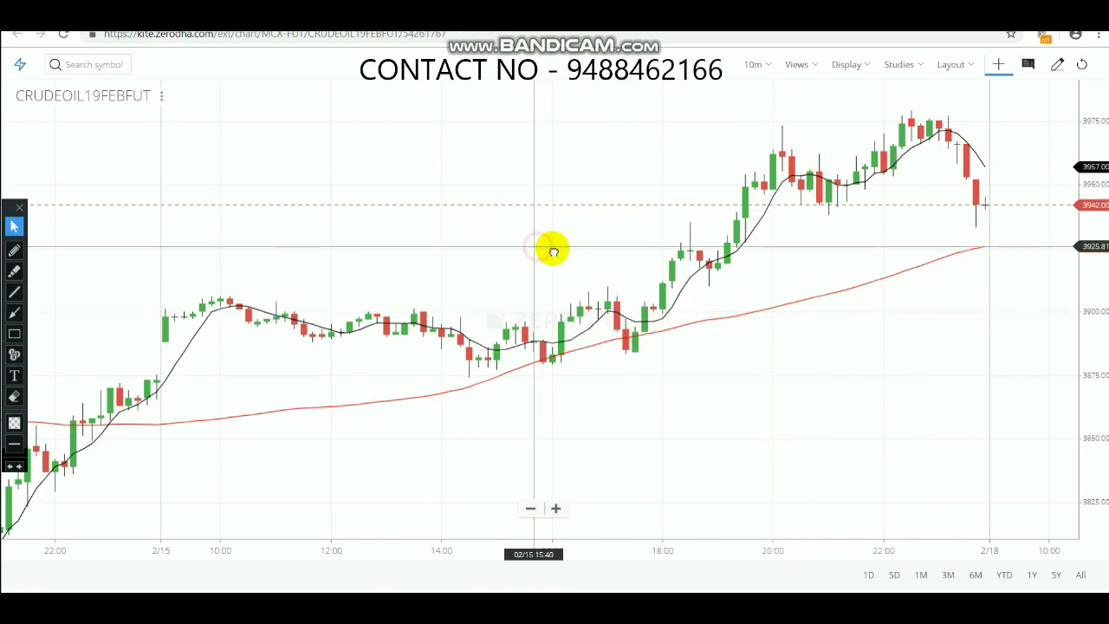
{"action": "left_click_drag", "start_coordinate": [553, 252], "coordinate": [688, 257]}
{"action": "left_click_drag", "start_coordinate": [466, 266], "coordinate": [592, 256]}
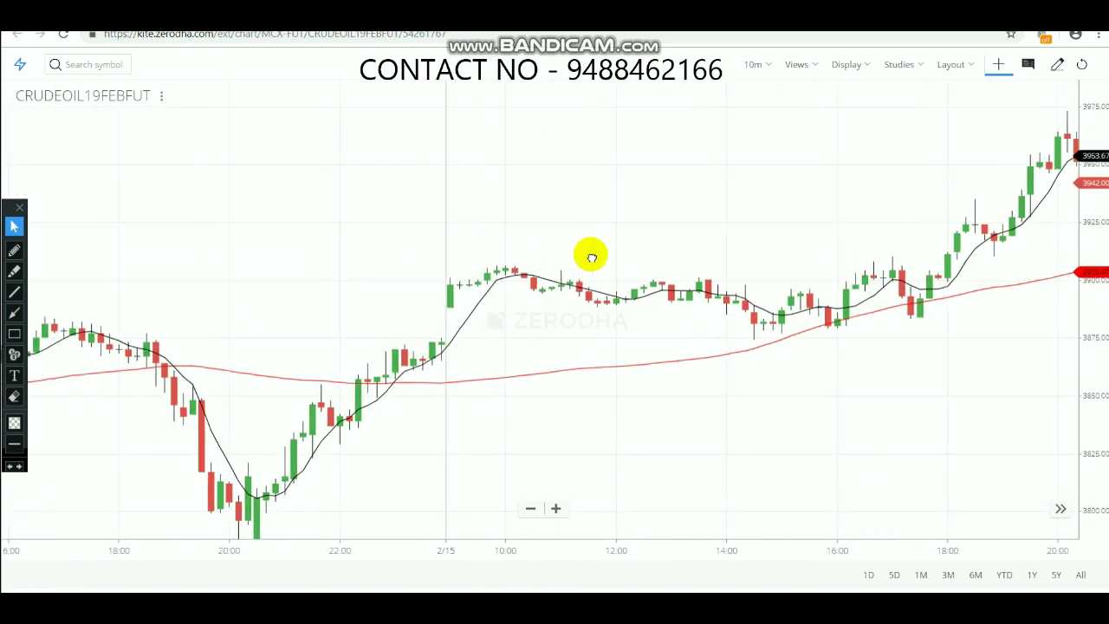
{"action": "left_click_drag", "start_coordinate": [337, 318], "coordinate": [730, 292]}
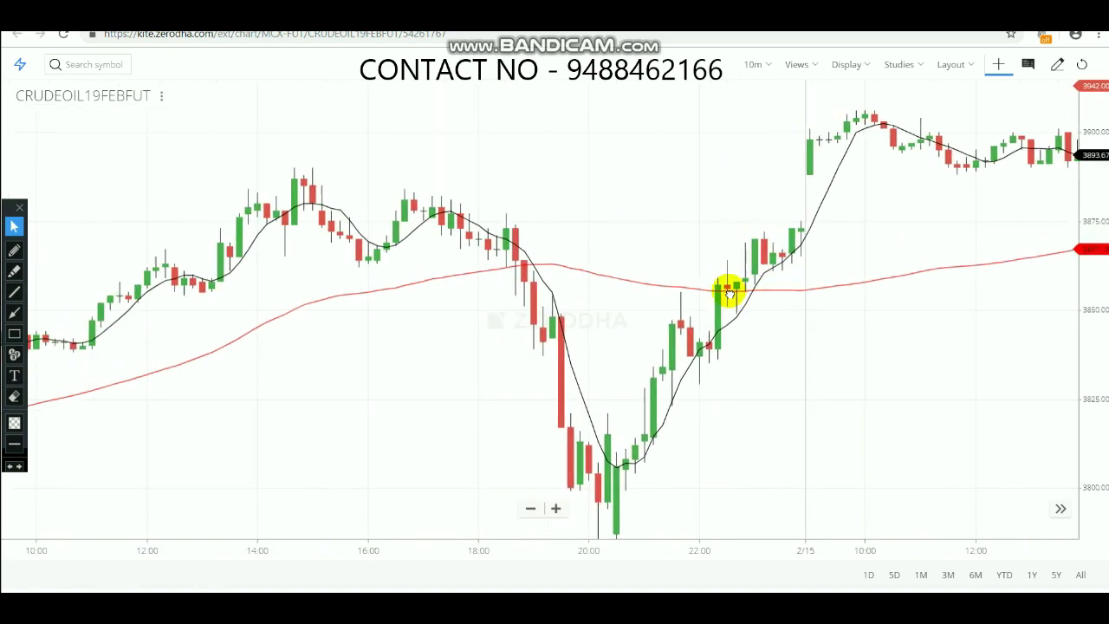
{"action": "left_click_drag", "start_coordinate": [532, 297], "coordinate": [595, 314]}
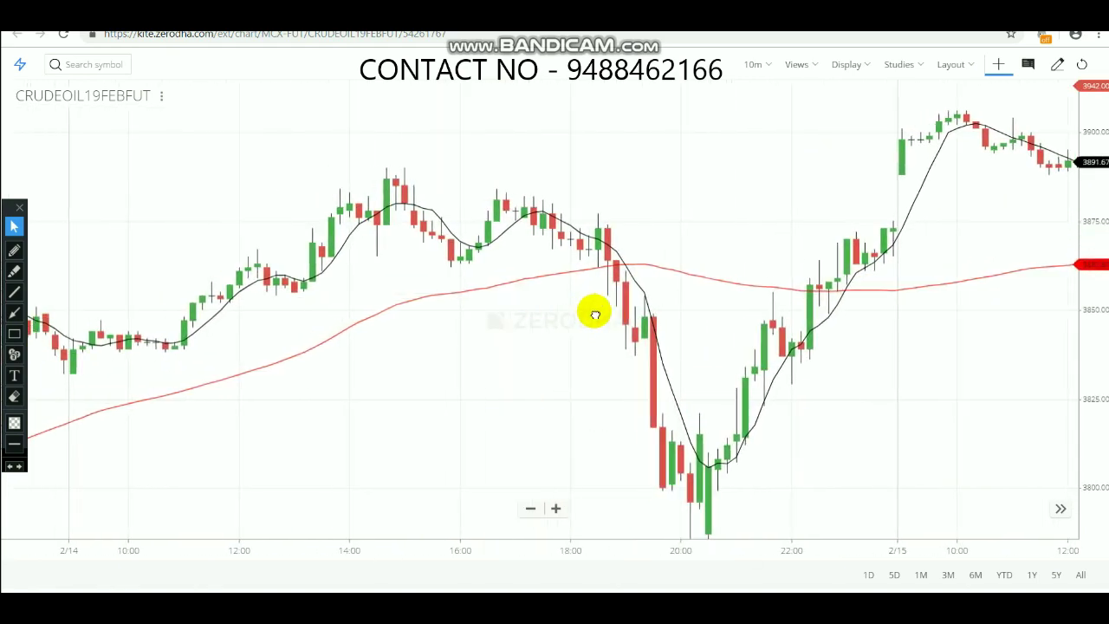